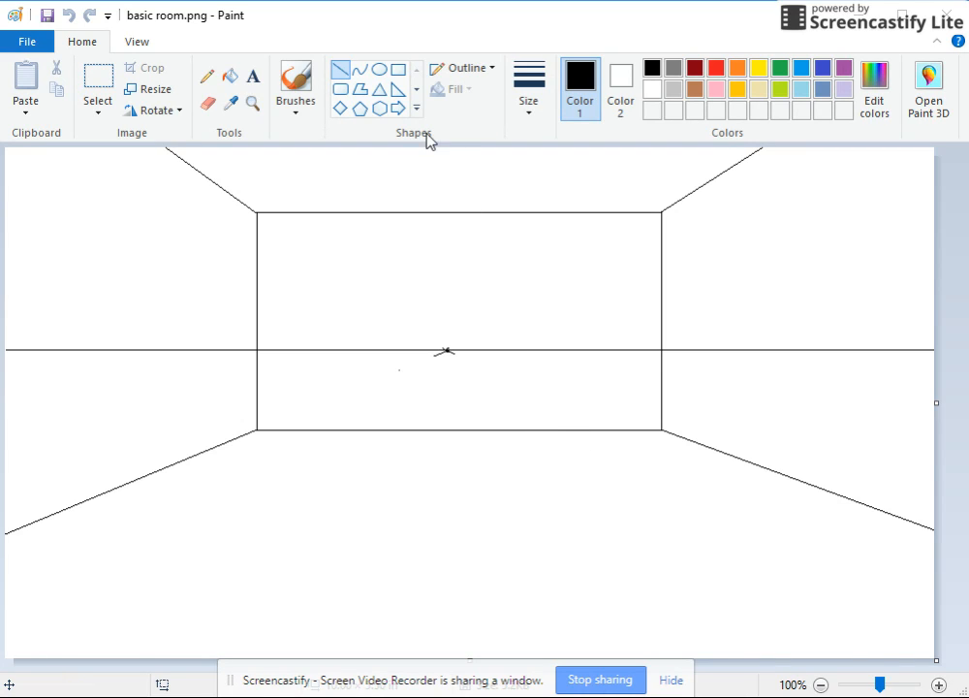
- Draw a doorway rectangle about 1.26 in wide on the back wall, standing on the floor line between the vanishing point and the wall's right edge
left_click(399, 73)
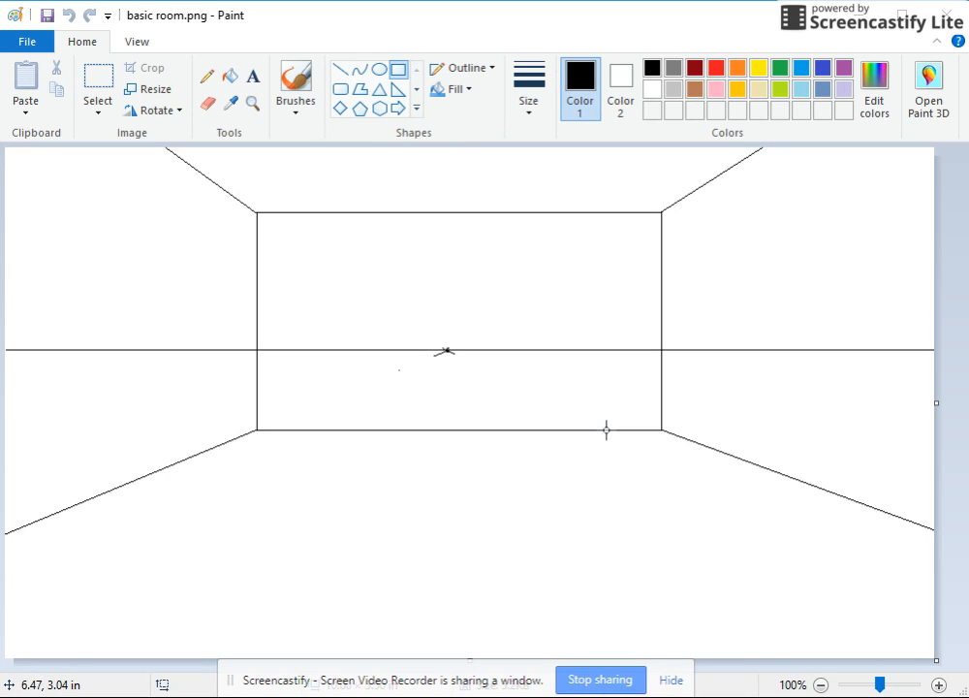
left_click_drag(608, 430, 489, 238)
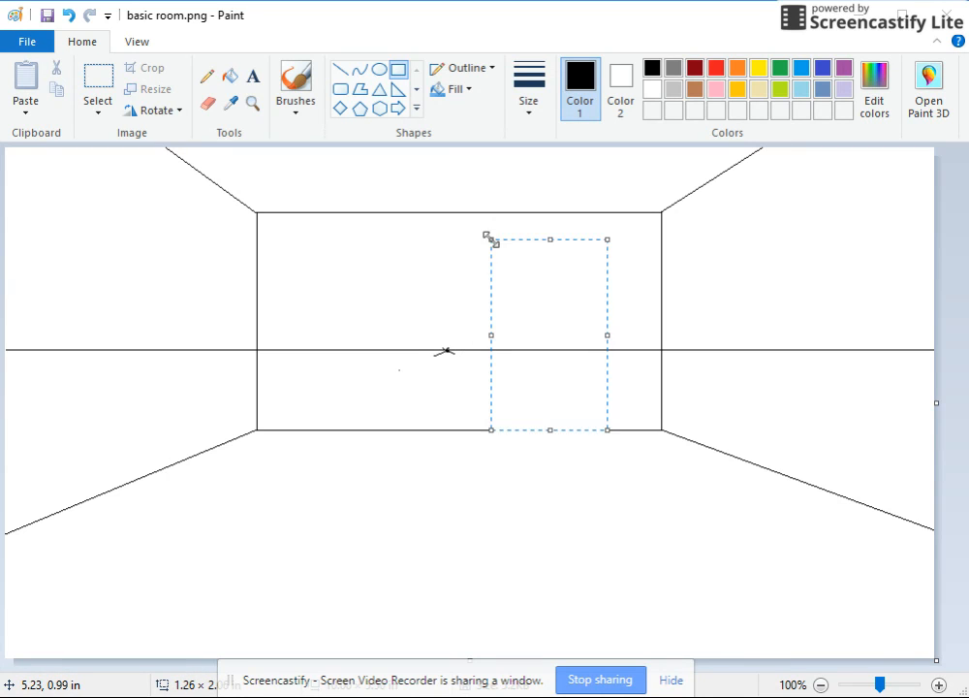
left_click(575, 475)
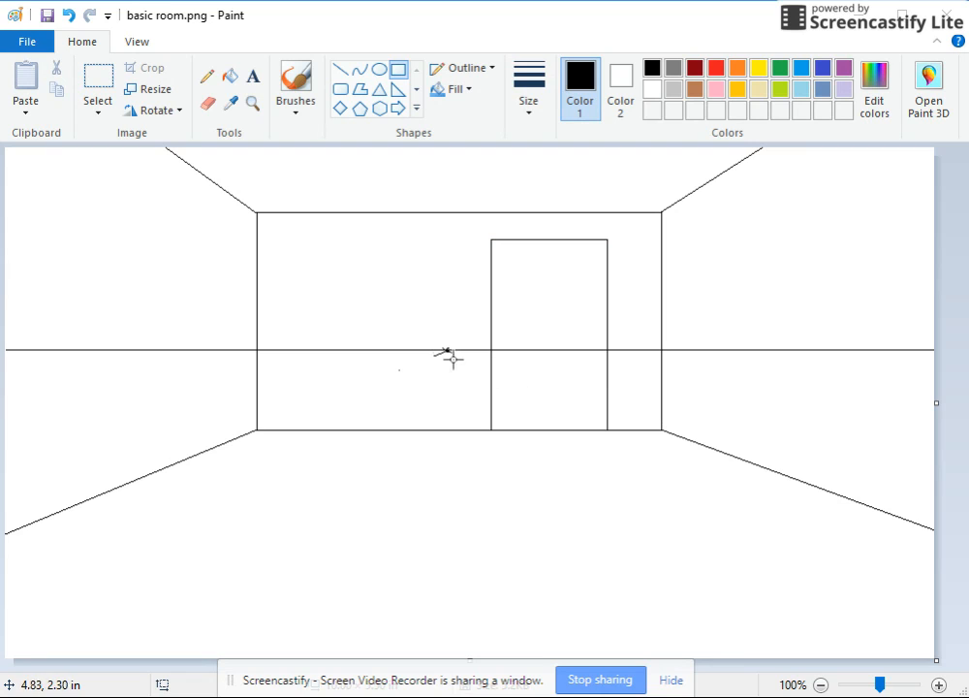
- Draw two guide lines from the vanishing point through the lower-right and upper-right corners of the back wall
left_click(340, 69)
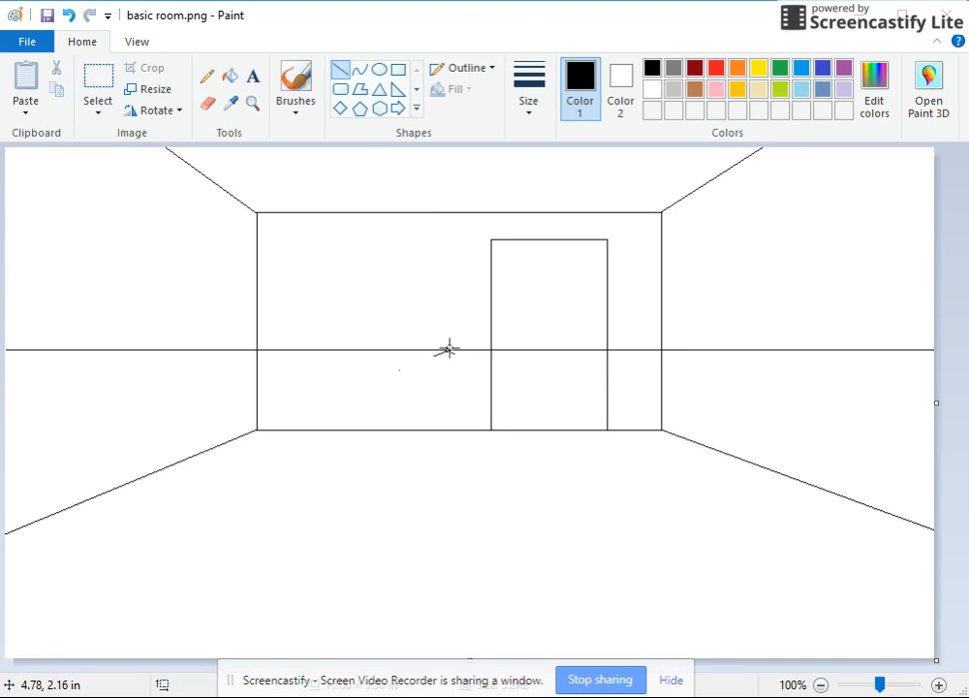
left_click_drag(449, 350, 671, 434)
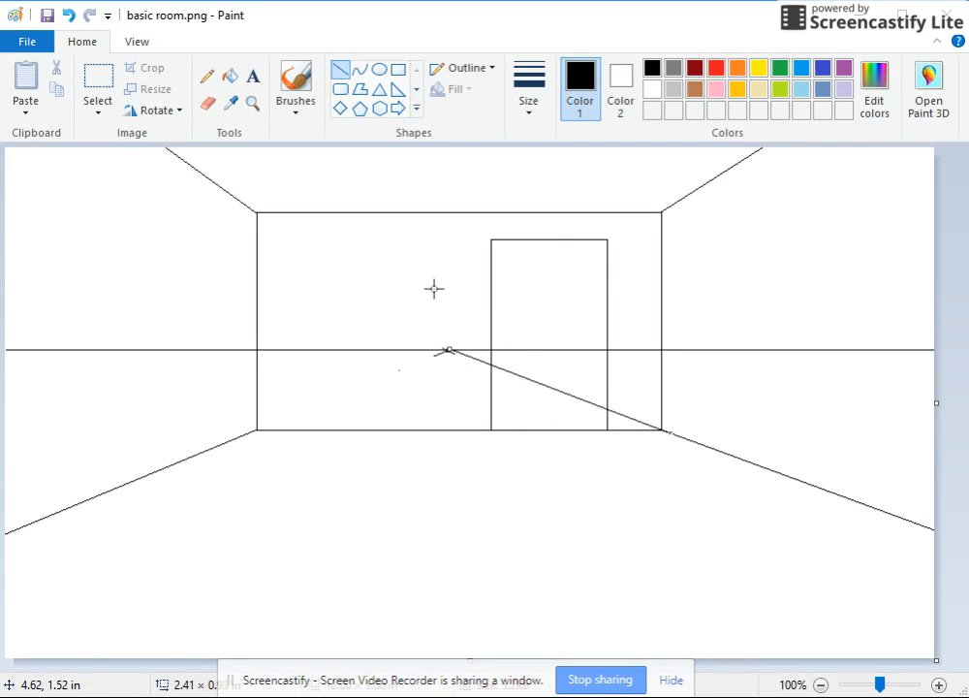
left_click_drag(435, 355, 673, 203)
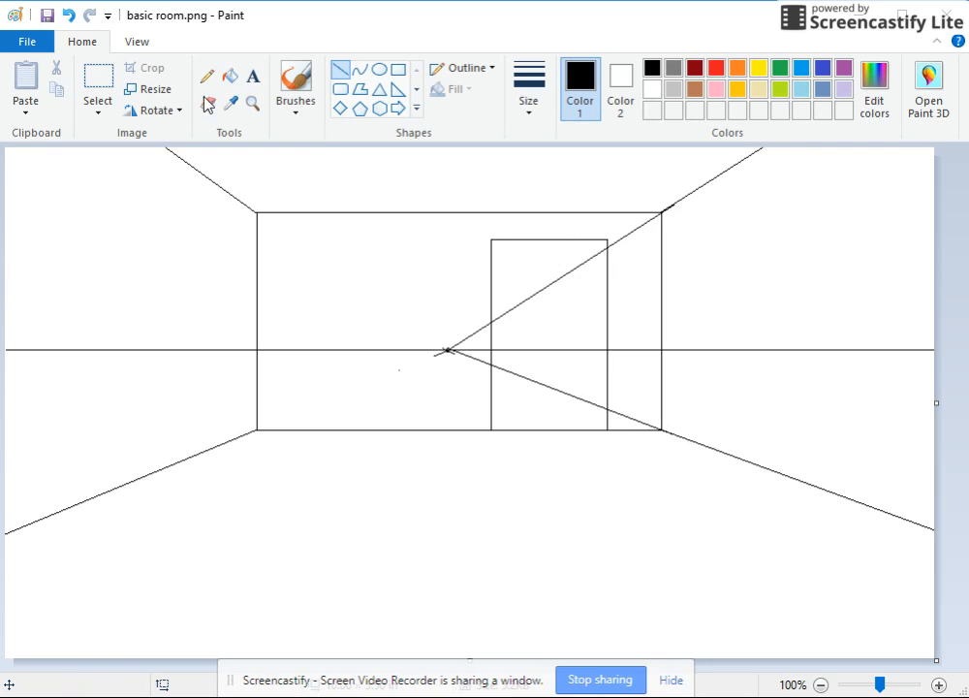
- Delete the parts of the two guide lines that lie outside the back-wall doorway
left_click(87, 79)
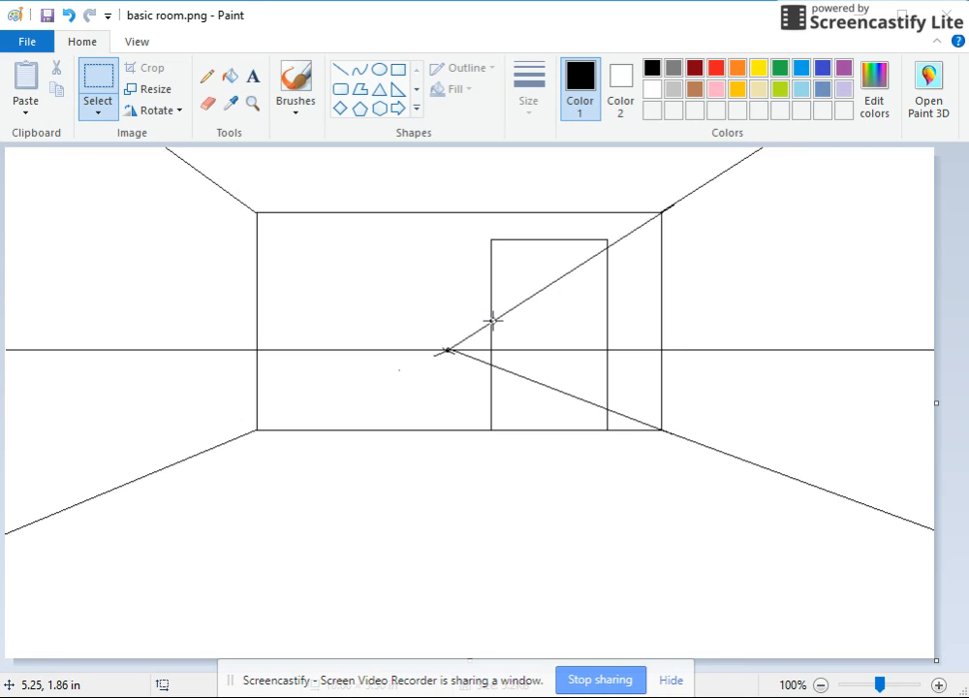
left_click_drag(450, 314, 491, 346)
key("Delete")
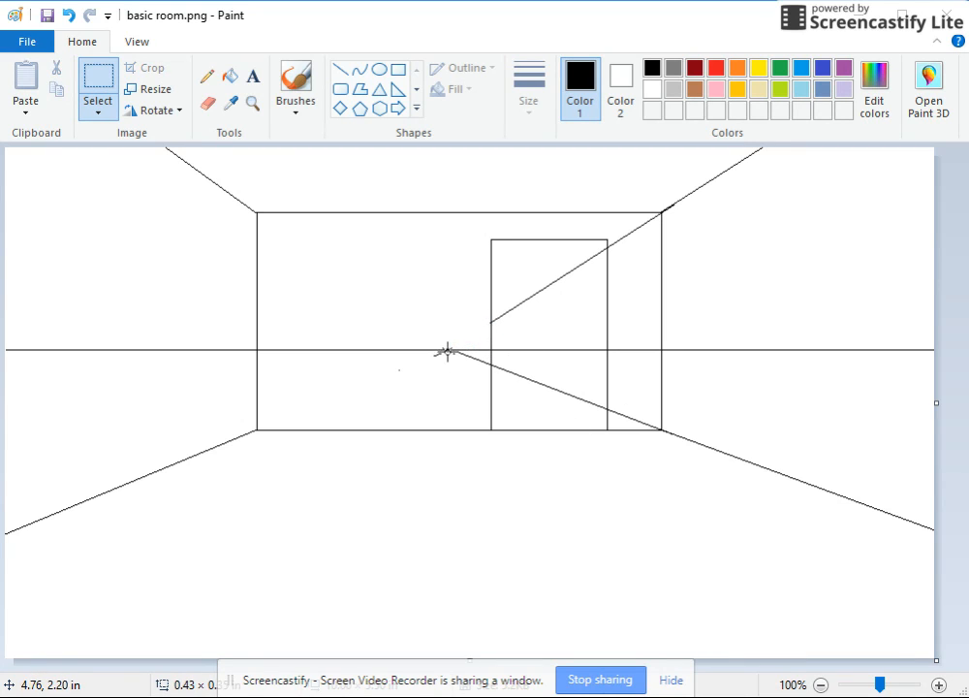
left_click_drag(455, 351, 490, 380)
key("Delete")
left_click_drag(608, 228, 649, 251)
key("Delete")
left_click_drag(610, 412, 655, 428)
key("Delete")
left_click_drag(635, 211, 661, 234)
key("Delete")
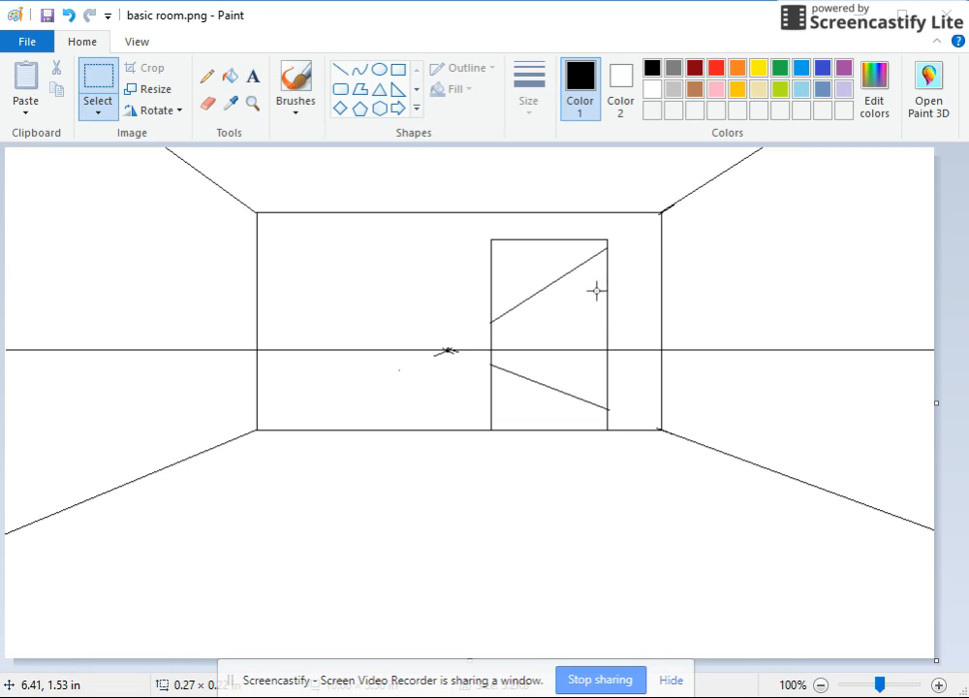
- Draw a smaller rectangle about 0.57 in wide inside the doorway, spanning from its left edge to the two guide lines
left_click(398, 70)
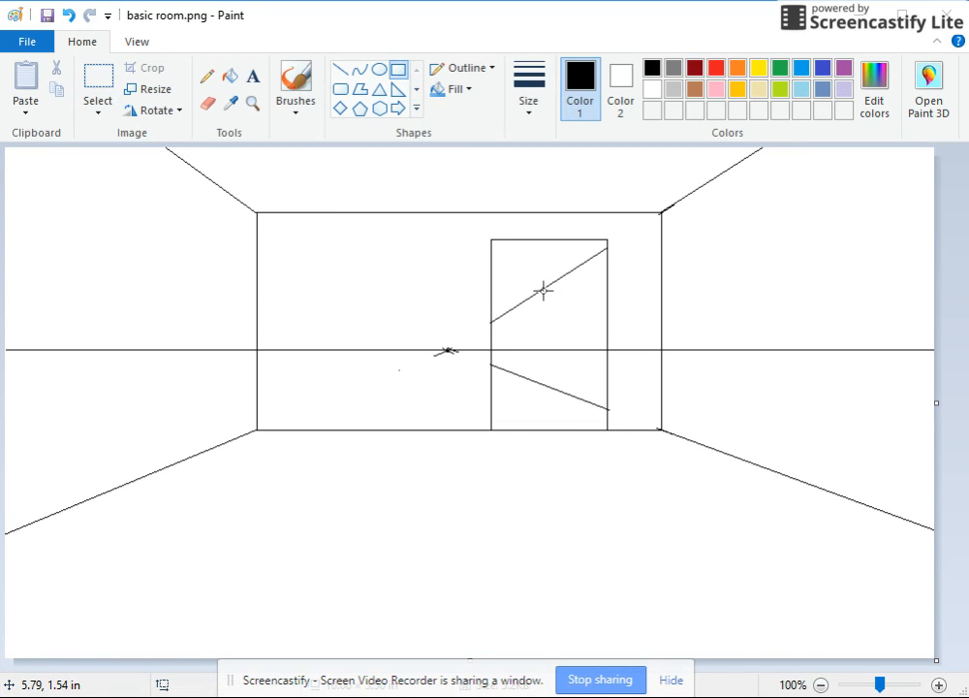
left_click_drag(542, 288, 491, 387)
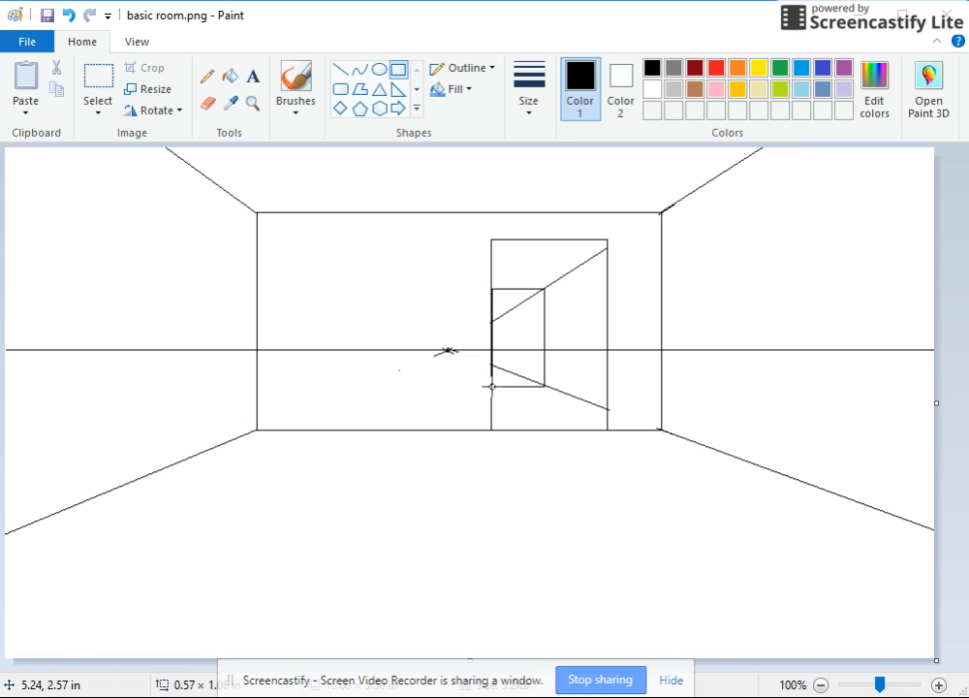
left_click_drag(491, 386, 492, 389)
left_click(524, 407)
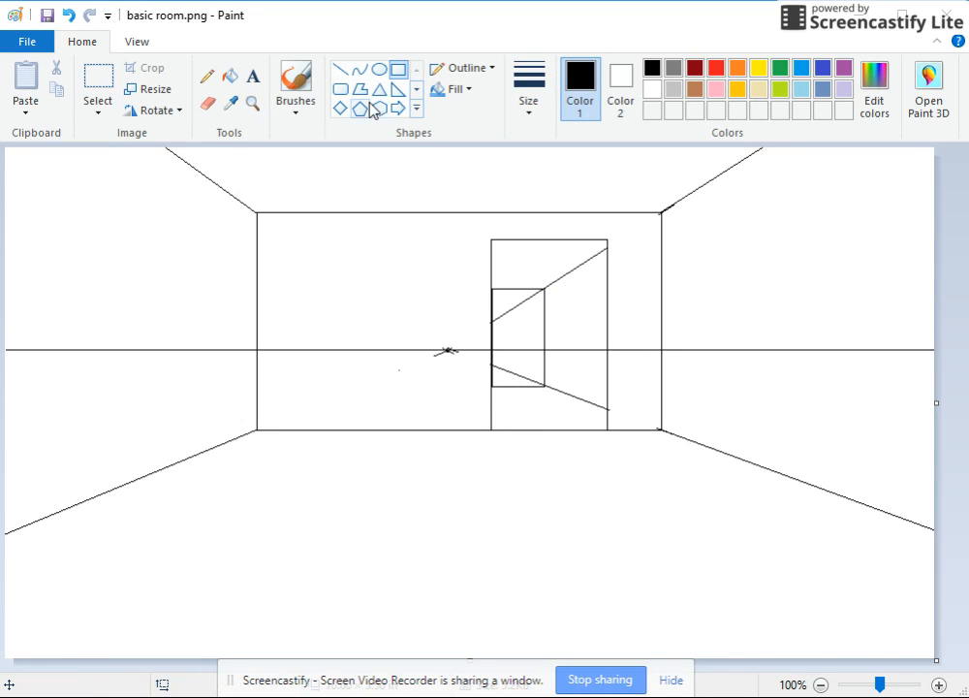
- Erase the guide line segments inside the small rectangle and undo the last erasing slip on its edge
left_click(207, 103)
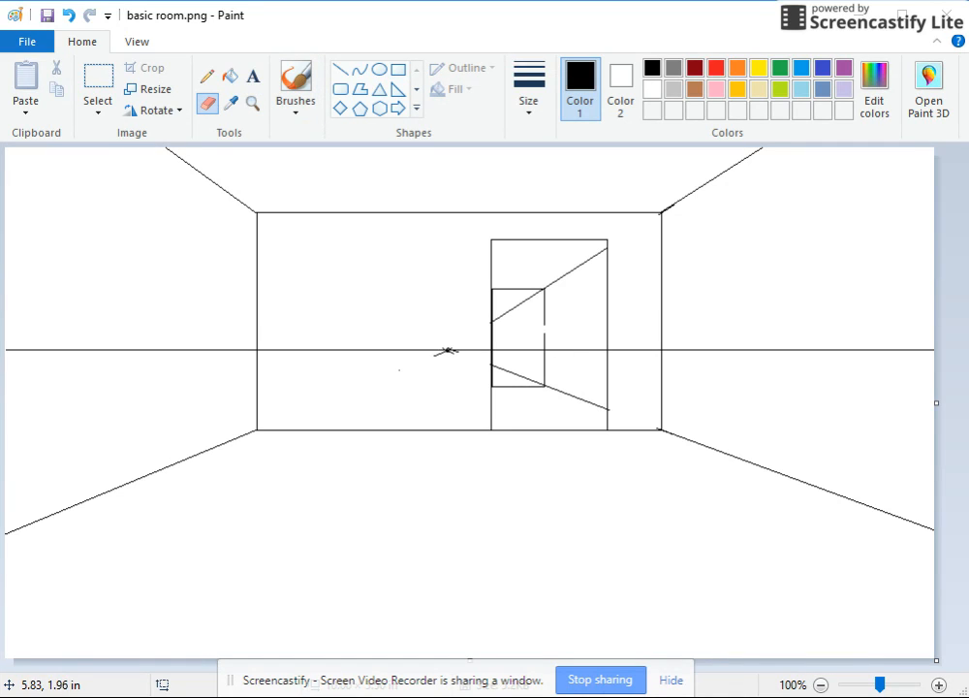
left_click_drag(538, 292, 504, 317)
left_click_drag(497, 366, 519, 375)
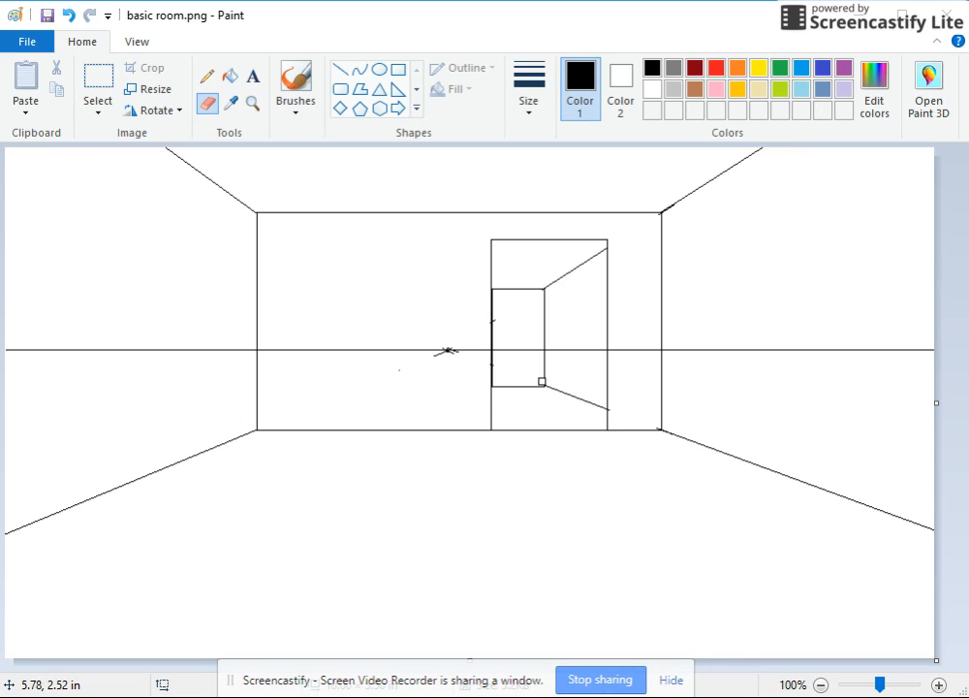
key("ctrl+z")
- Outline a left-wall opening with two vertical edges and a top line from the vanishing point, and erase most of the excess guide line
left_click(398, 70)
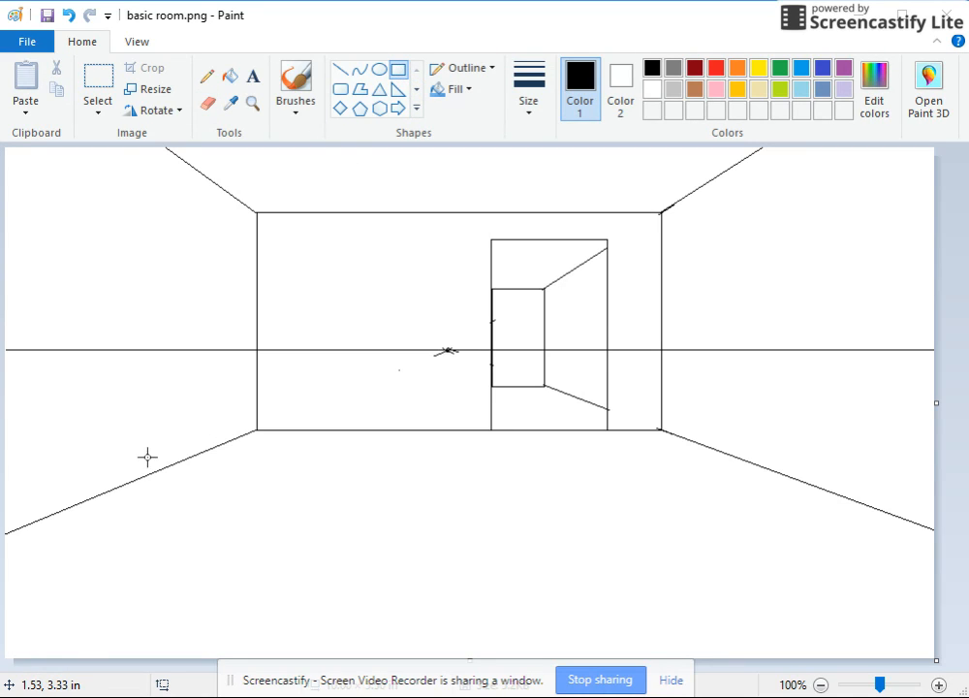
left_click(339, 70)
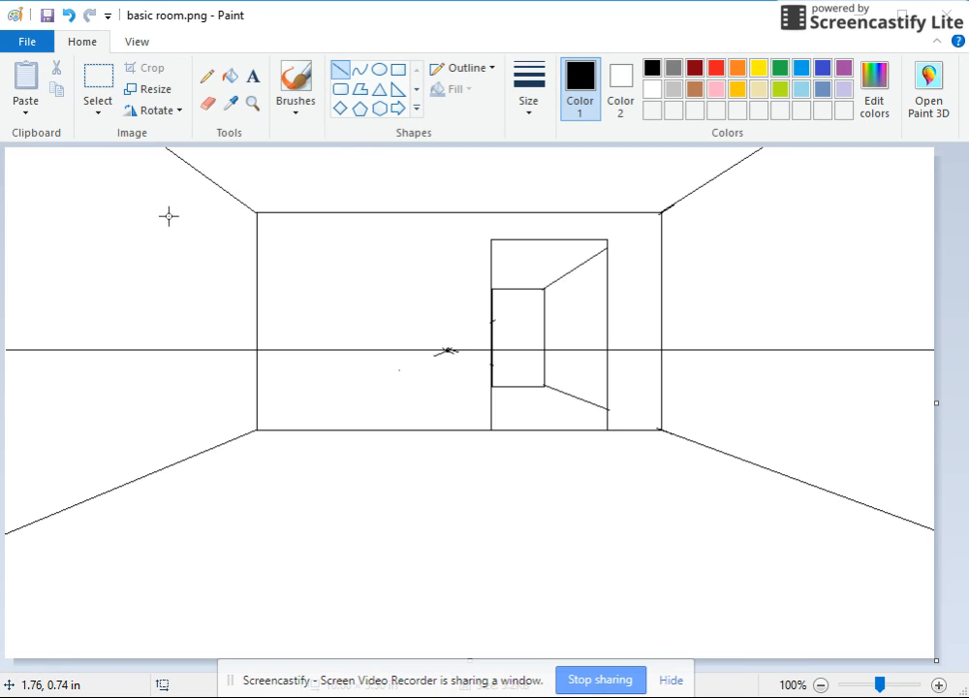
left_click_drag(170, 205, 123, 463)
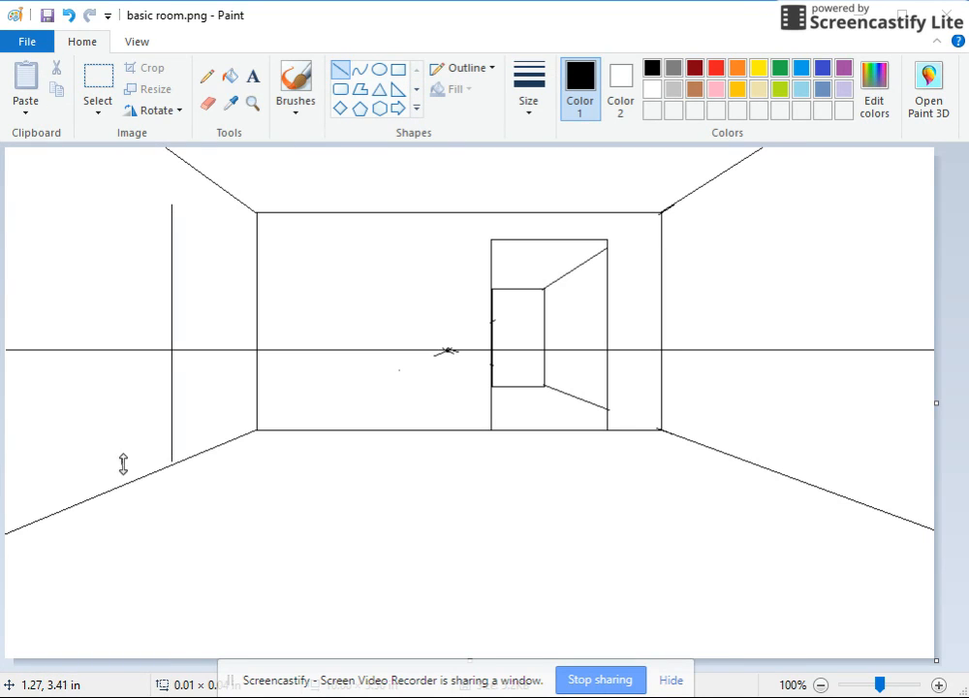
left_click_drag(448, 350, 56, 147)
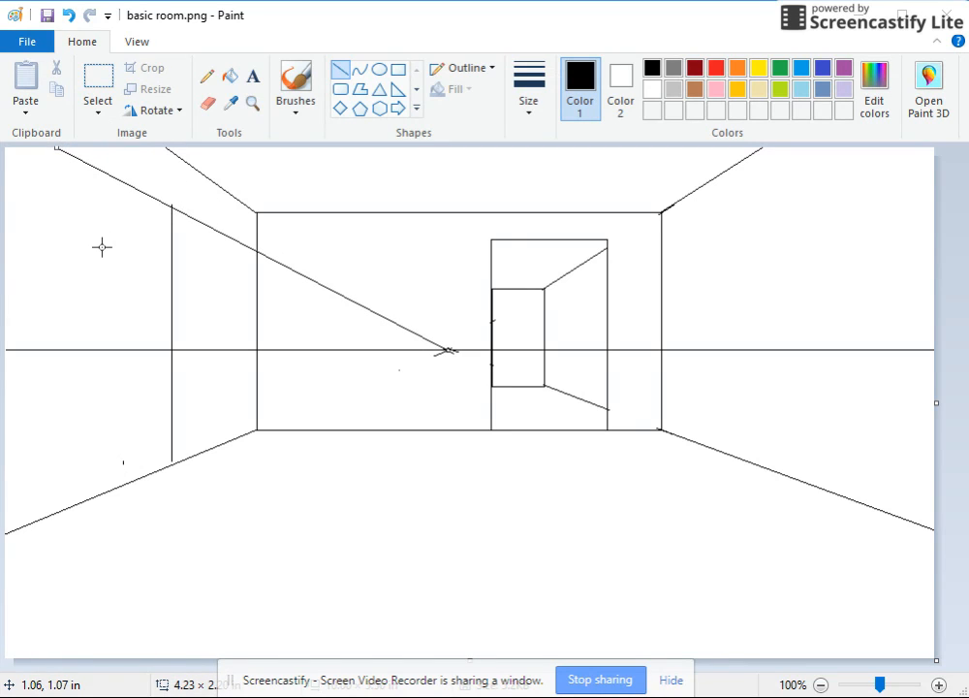
left_click_drag(58, 149, 58, 438)
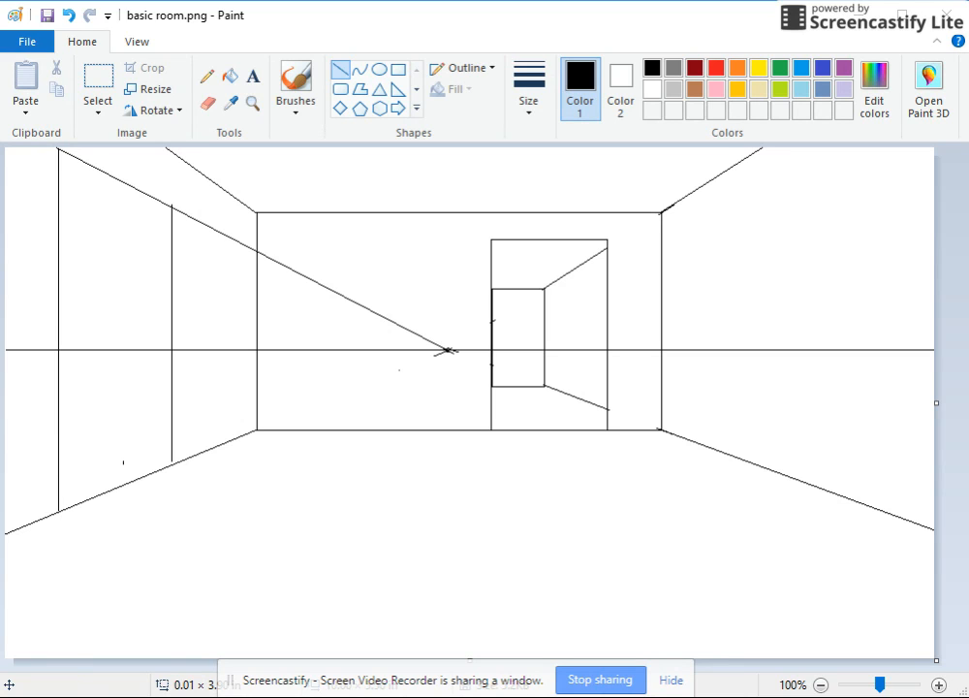
left_click(207, 103)
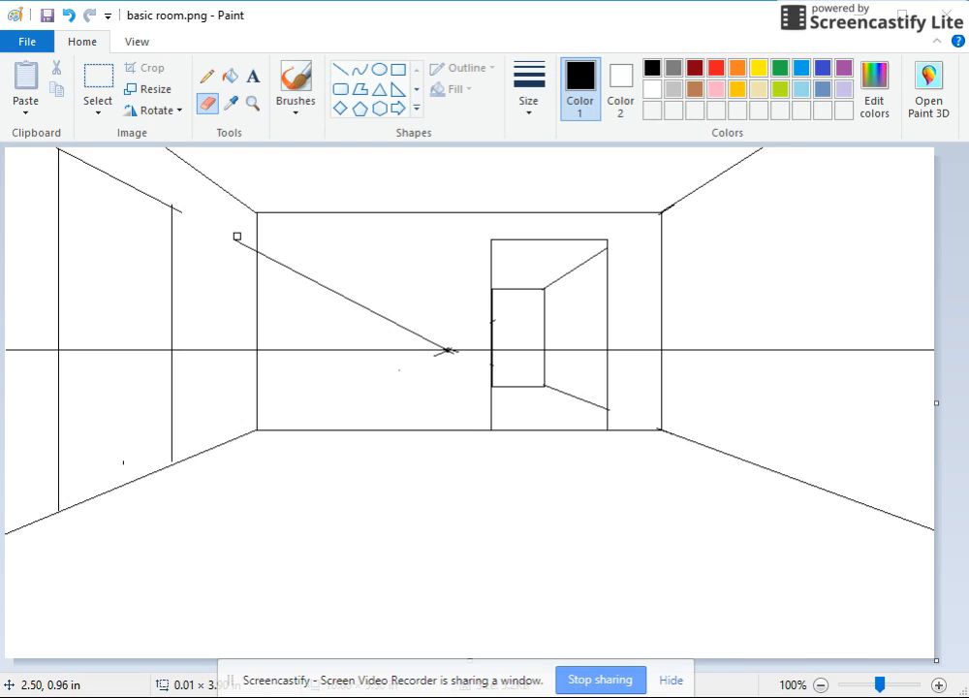
mouse_move(365, 316)
left_mouse_down()
mouse_move(303, 272)
mouse_move(422, 337)
left_mouse_up()
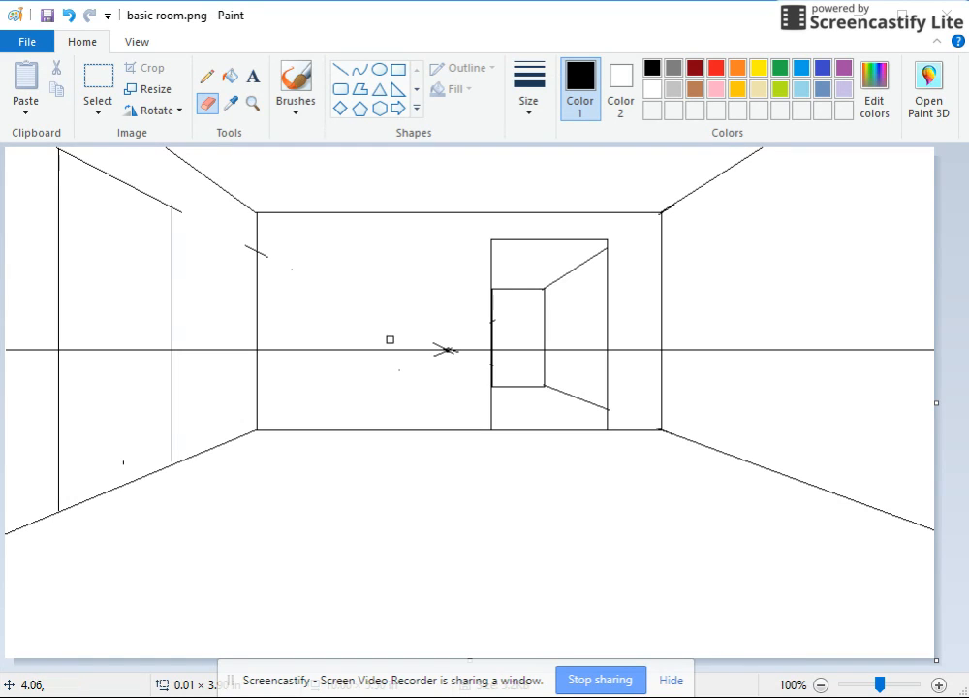
- Draw horizontal lines across the left-wall opening from its far edge's bottom and top corners, and erase the floor line crossing the opening
left_click(341, 68)
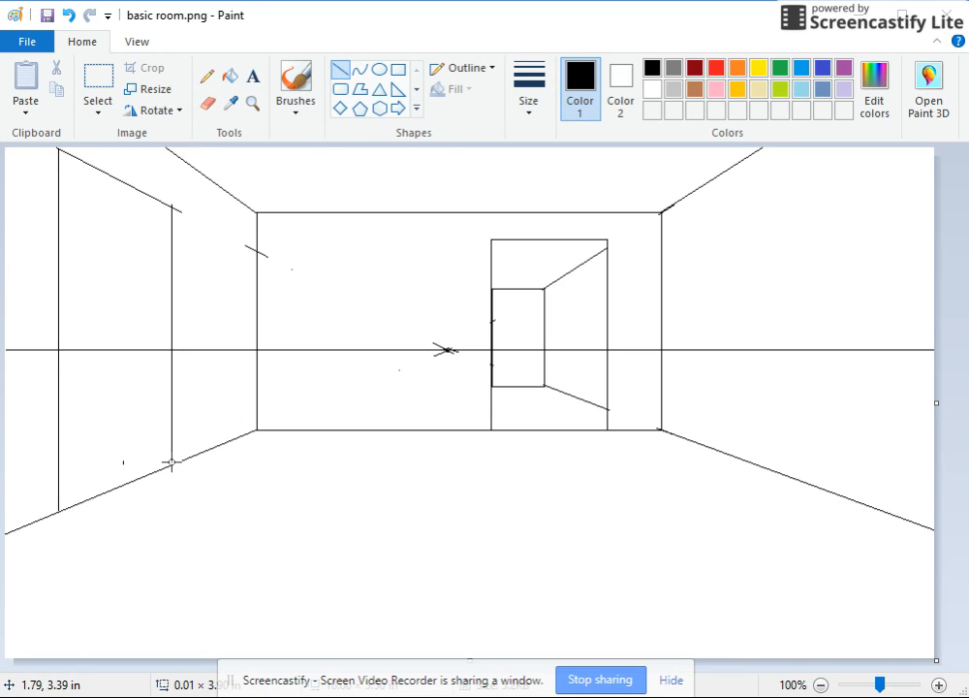
left_click_drag(171, 464, 62, 435)
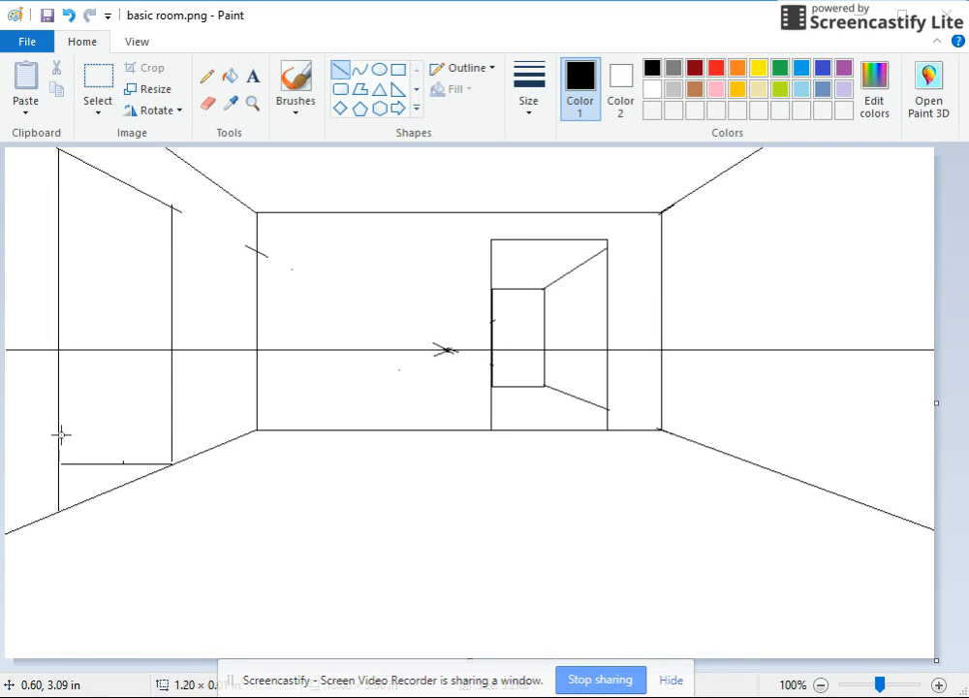
left_click_drag(57, 435, 56, 435)
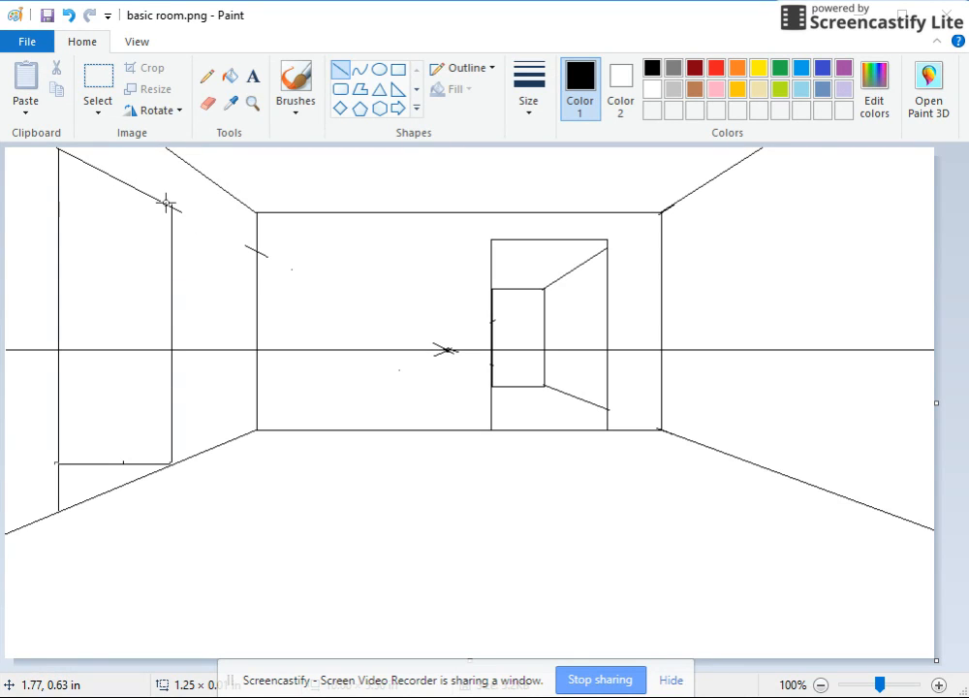
left_click_drag(172, 206, 58, 206)
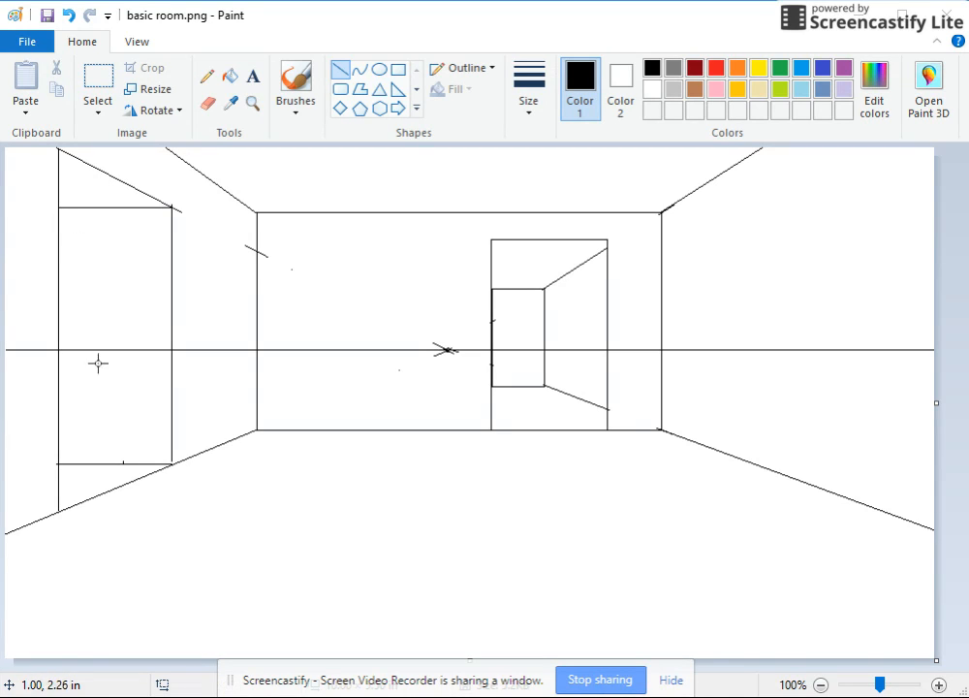
left_click(207, 104)
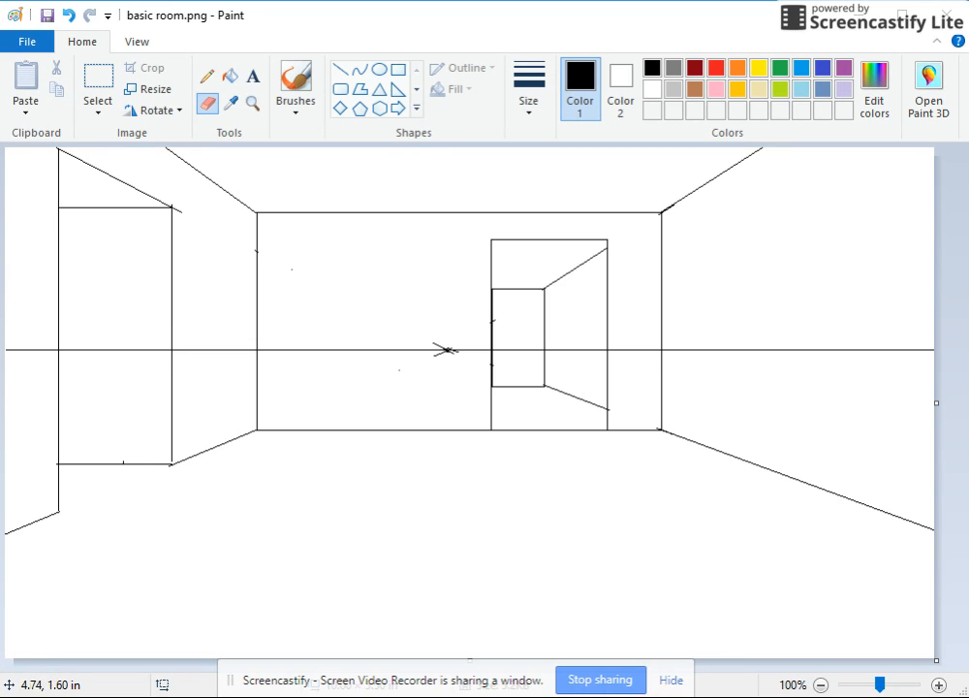
- Draw a tall rectangle about 1.04 in wide on the right wall, with its left corners on the ceiling and floor lines
left_click(397, 69)
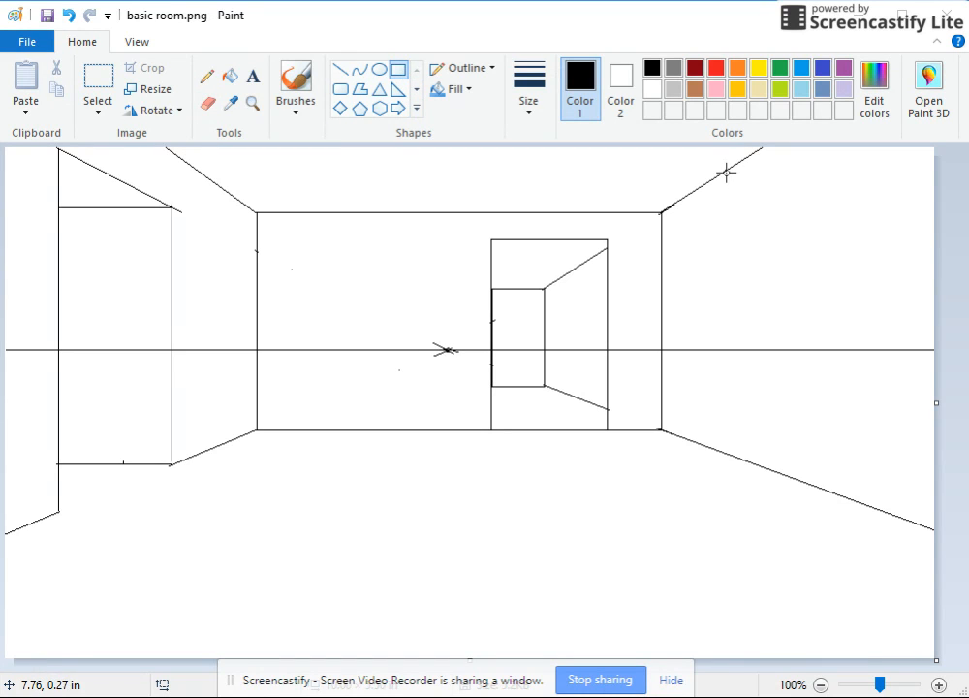
left_click_drag(722, 173, 782, 452)
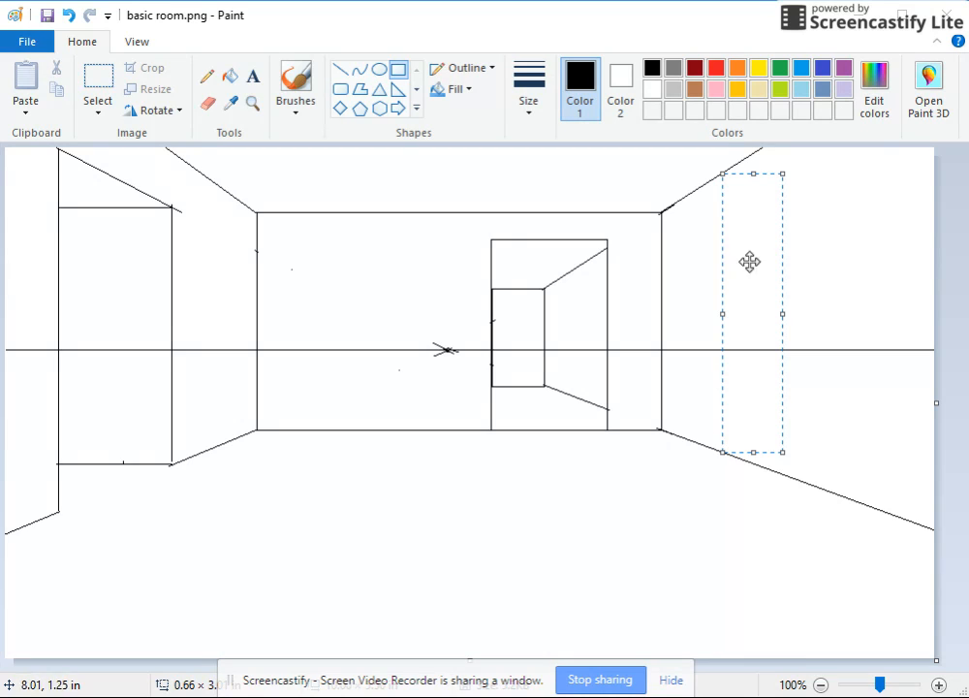
left_click_drag(780, 316, 817, 318)
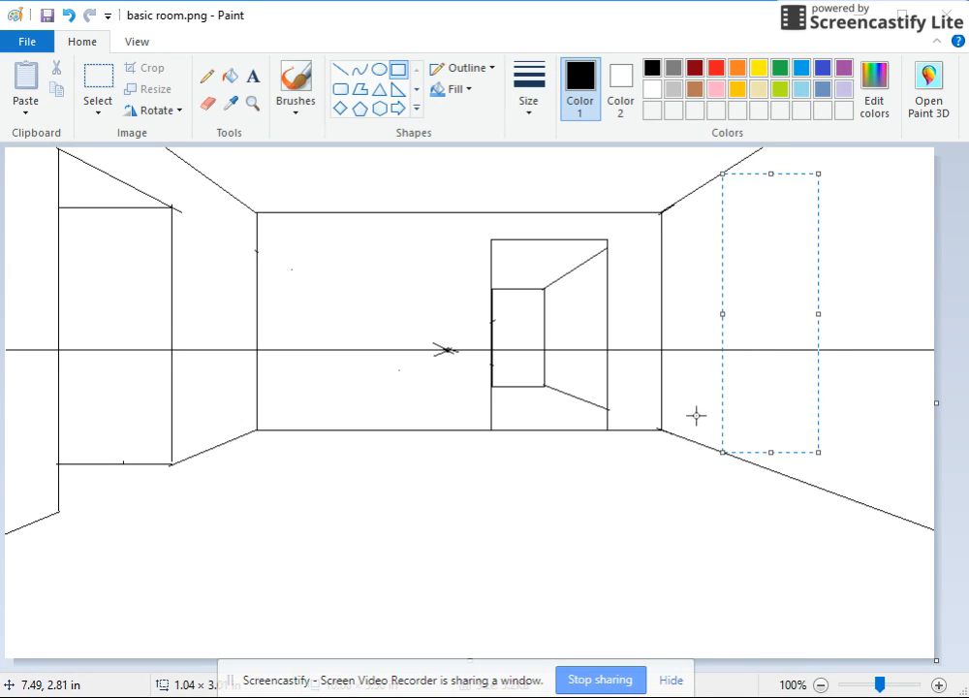
left_click(666, 467)
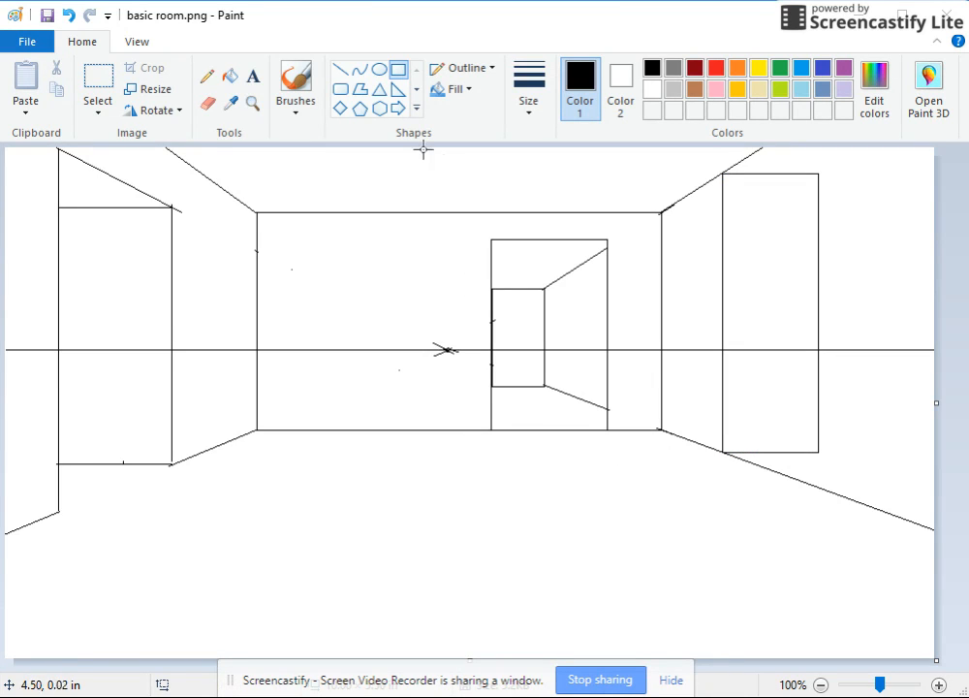
- Draw two guide lines from the vanishing point through the right-wall rectangle's upper-right and lower-right corners to the canvas edges
left_click(340, 70)
mouse_move(445, 350)
left_mouse_down()
mouse_move(722, 314)
mouse_move(914, 162)
mouse_move(918, 129)
left_mouse_up()
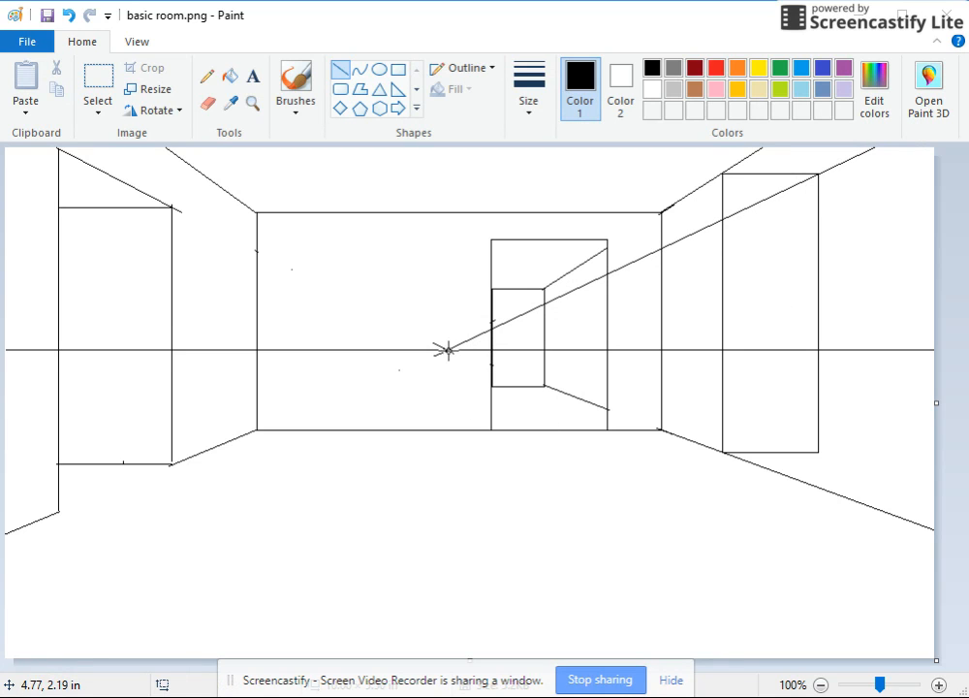
left_click_drag(445, 350, 968, 493)
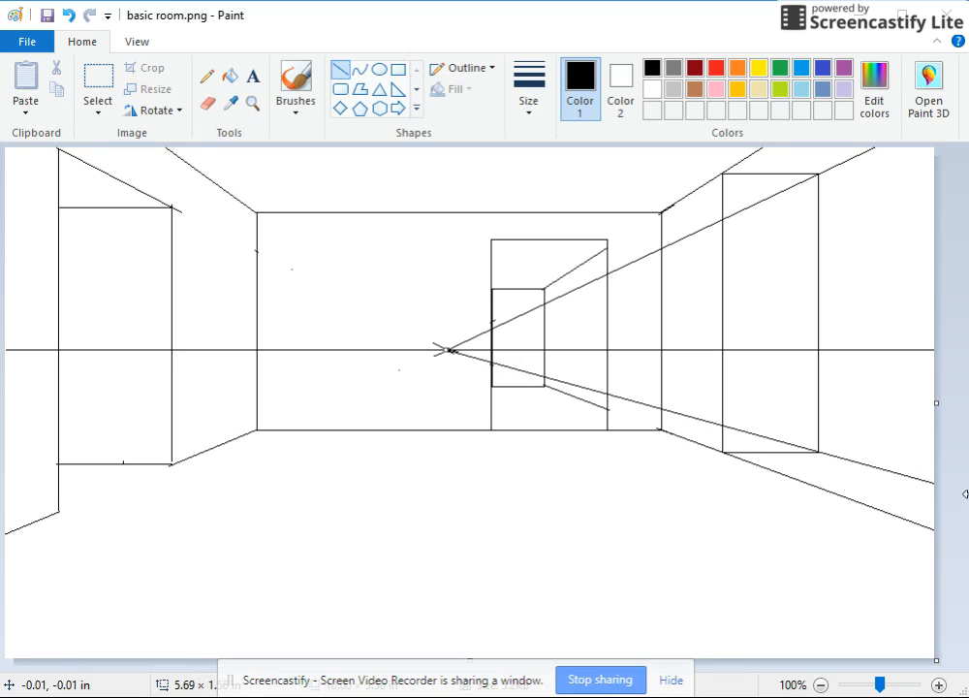
- Clear the horizon and guide lines from inside the tall rectangle on the right wall
left_click(207, 103)
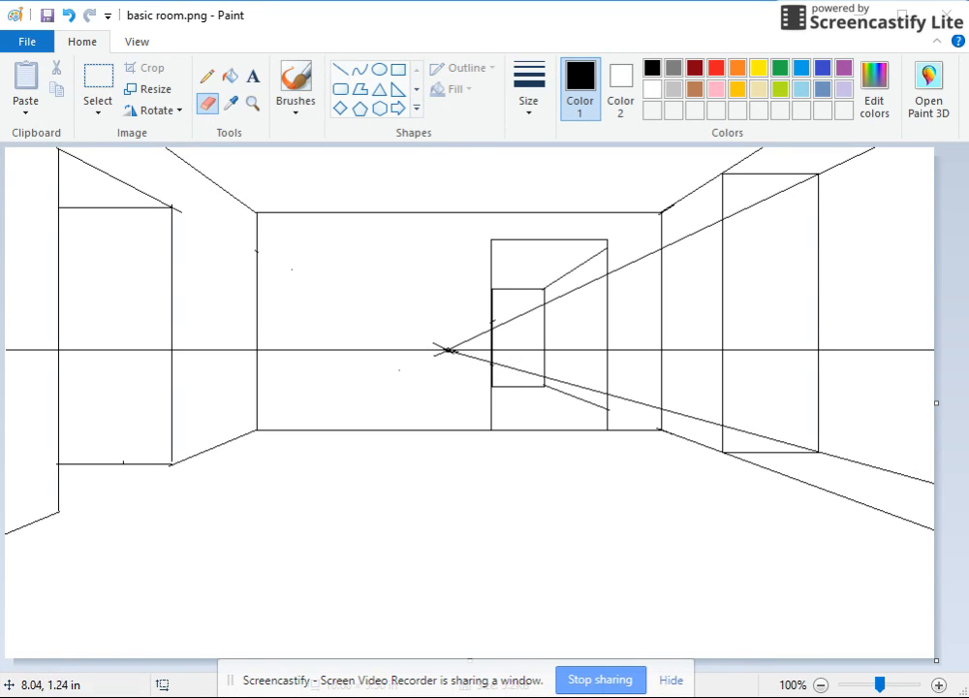
left_click(97, 83)
left_click_drag(722, 176, 816, 449)
key("Delete")
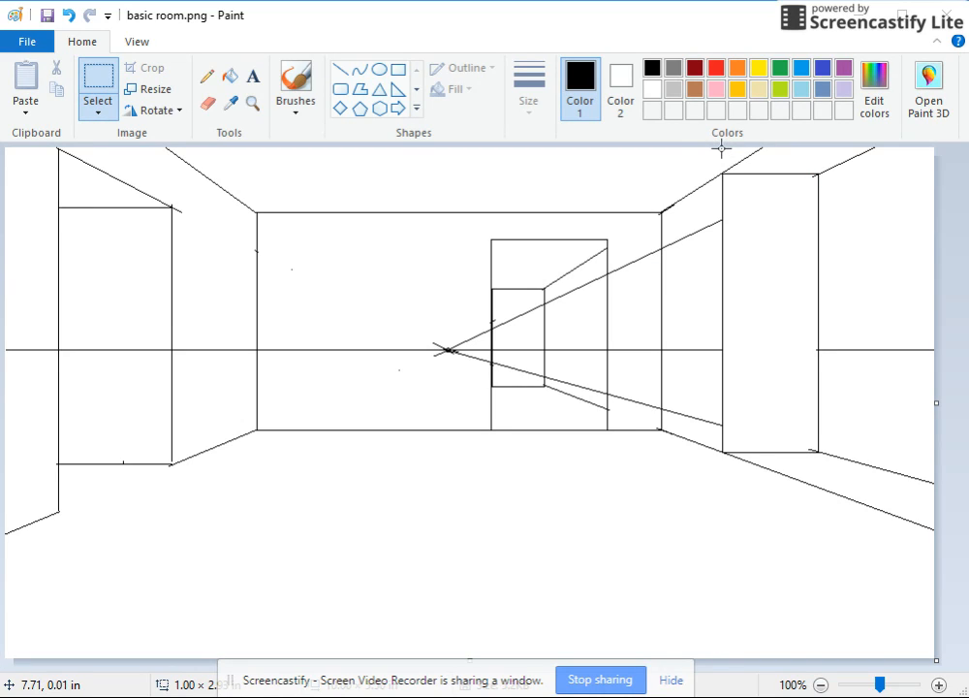
- Delete the original ceiling line above the right-wall opening and the original floor line from beneath it to the canvas edge
left_click_drag(723, 149, 788, 170)
key("Delete")
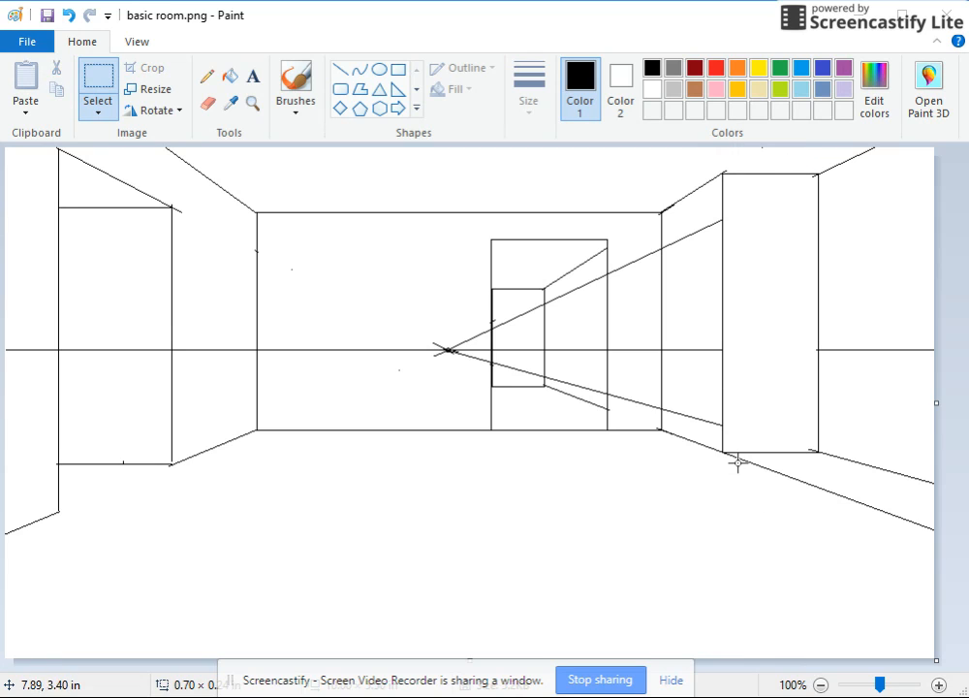
left_click_drag(717, 455, 823, 523)
key("Delete")
left_click_drag(815, 479, 939, 551)
key("Delete")
key("Delete")
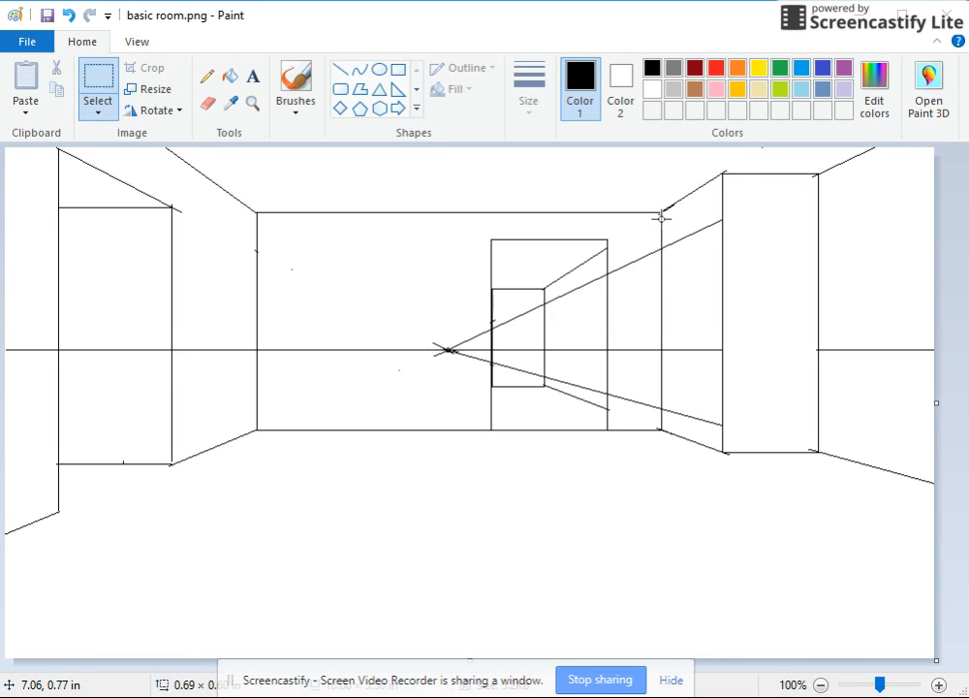
- Delete the guide and horizon lines between the back wall's right corner and the right-wall opening, plus the lower guide beside the back doorway
left_click_drag(663, 219, 722, 267)
key("Delete")
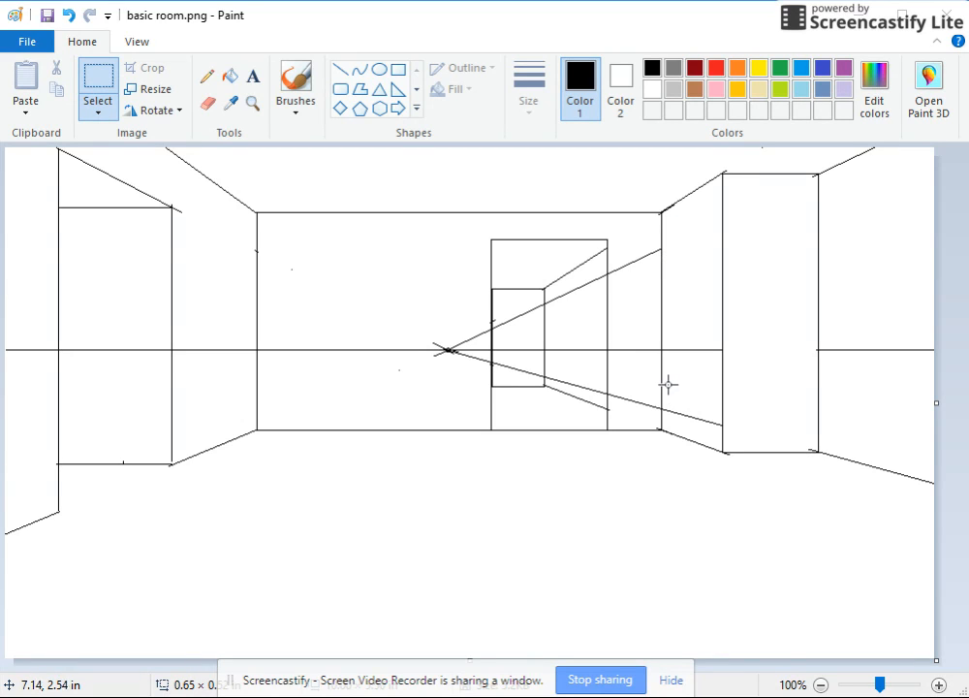
left_click_drag(662, 388, 722, 432)
key("Delete")
left_click_drag(608, 384, 659, 413)
key("Delete")
left_click_drag(663, 336, 722, 372)
key("Delete")
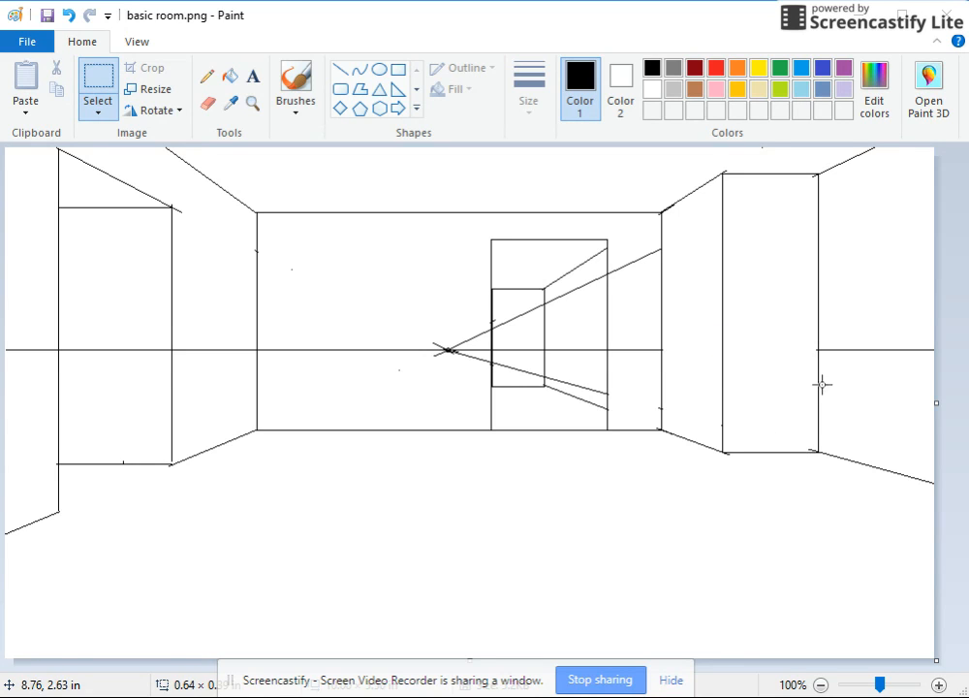
- Delete the horizon line beyond the right-wall opening and the upper guide line between the back doorway and the wall corner
left_click_drag(823, 330, 934, 381)
key("Delete")
left_click_drag(613, 233, 655, 288)
key("Delete")
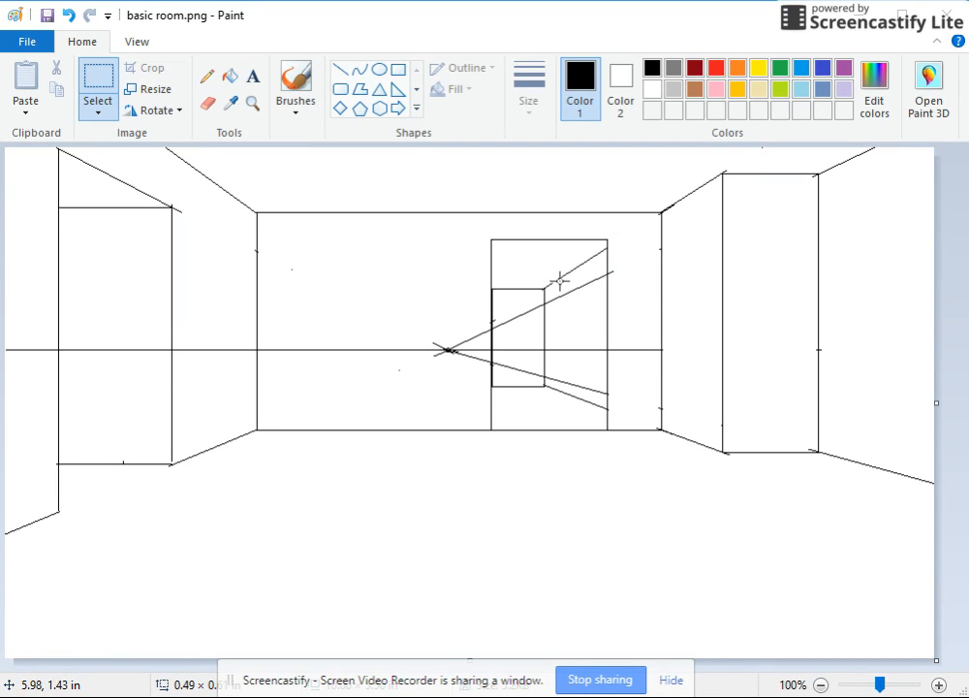
- Delete part of the upper guide inside the back doorway and clear all lines within its smaller inner rectangle
left_click_drag(546, 290, 599, 301)
key("Delete")
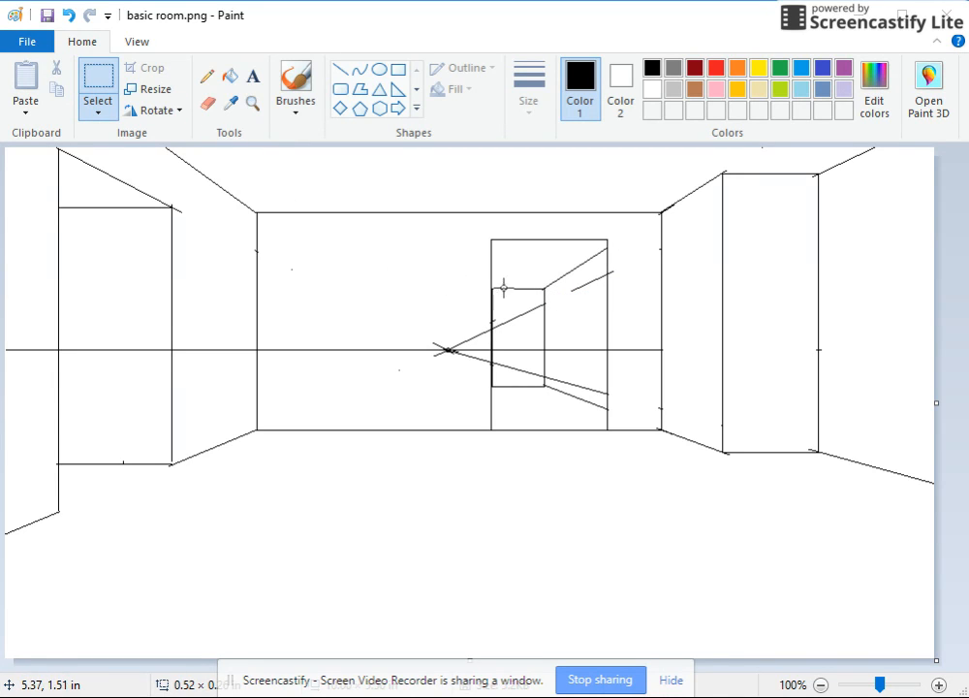
left_click_drag(493, 290, 541, 382)
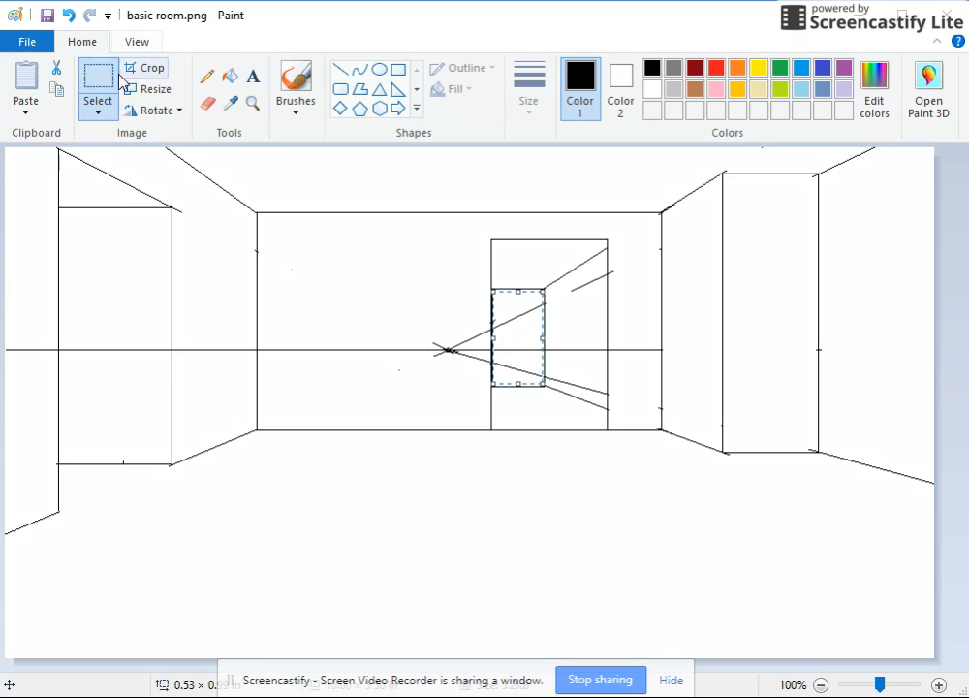
key("Delete")
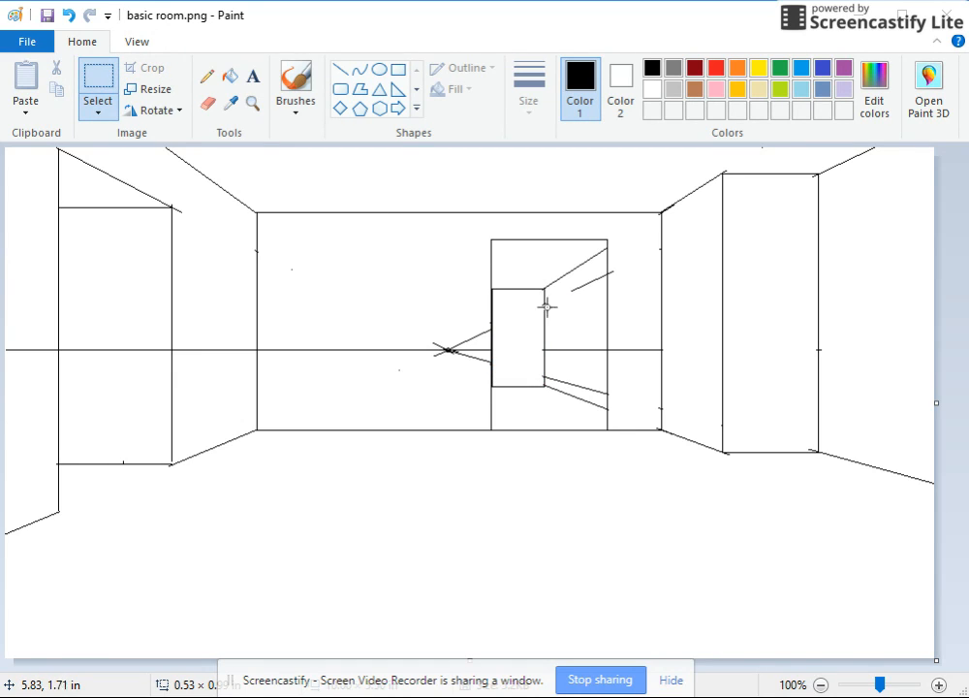